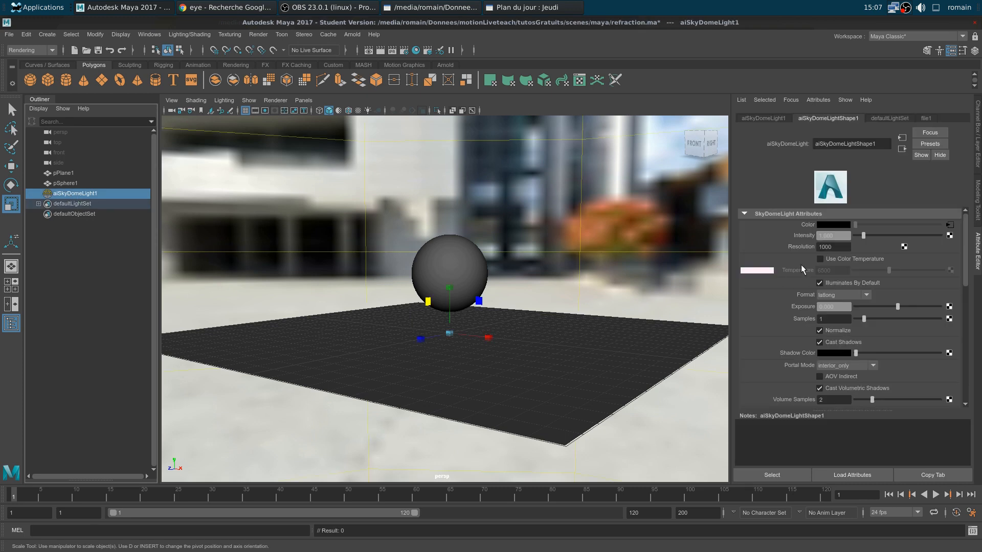
Orbit the viewport to look down on the sphere and ground plane
{"action": "left_click_drag", "start_coordinate": [532, 266], "coordinate": [493, 278], "text": "alt"}
Assign a new Arnold aiStandardSurface material to the sphere via Hypershade
{"action": "left_click", "coordinate": [473, 284]}
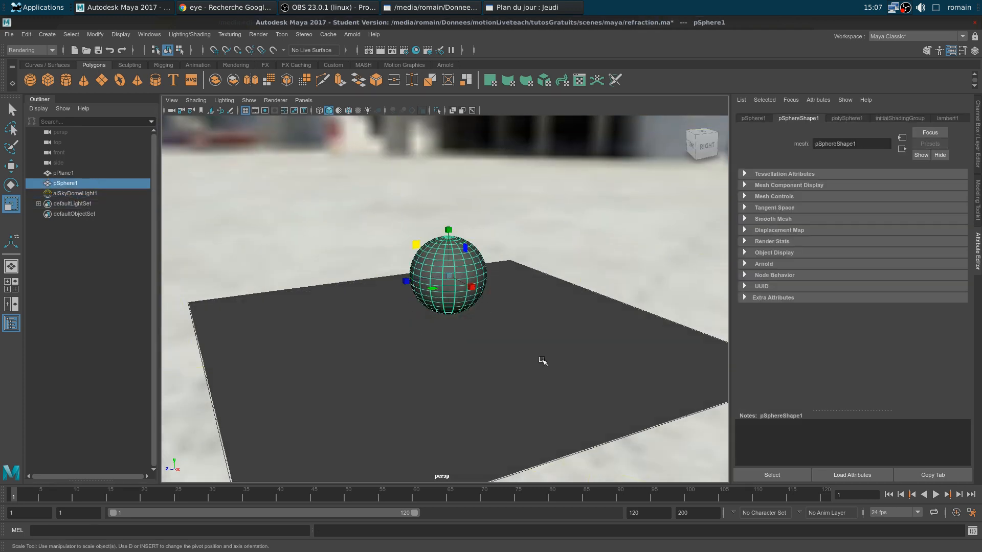
{"action": "left_click", "coordinate": [527, 356]}
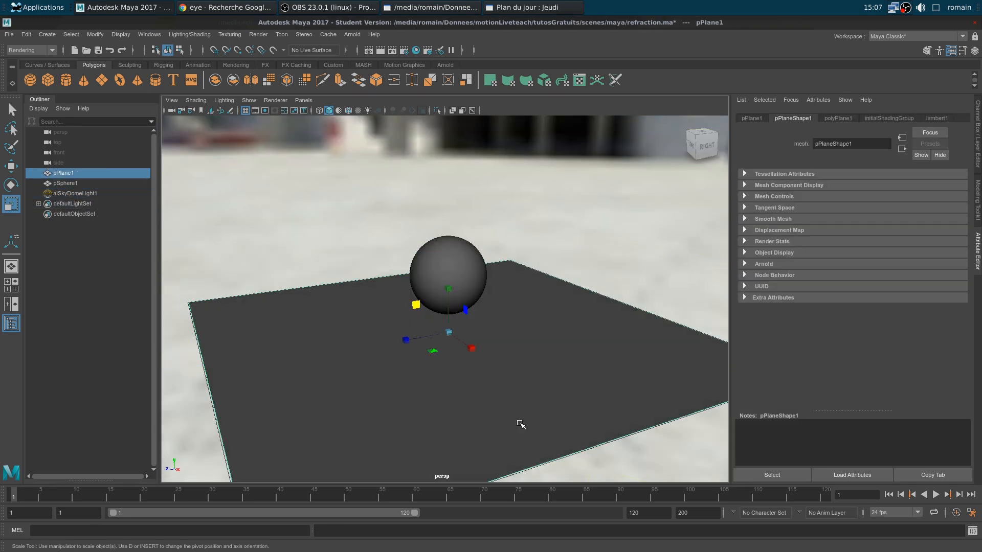
{"action": "left_click", "coordinate": [416, 50]}
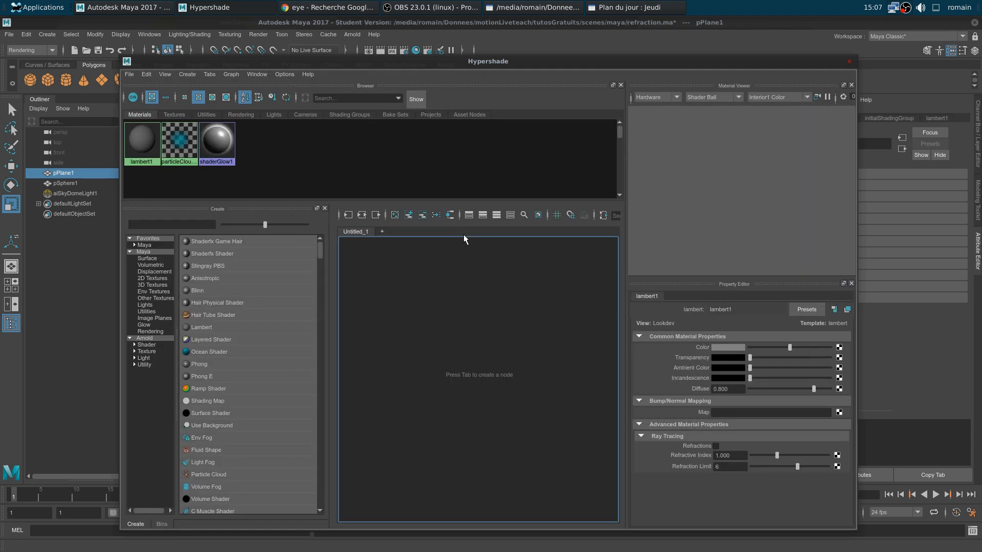
{"action": "left_click", "coordinate": [147, 149]}
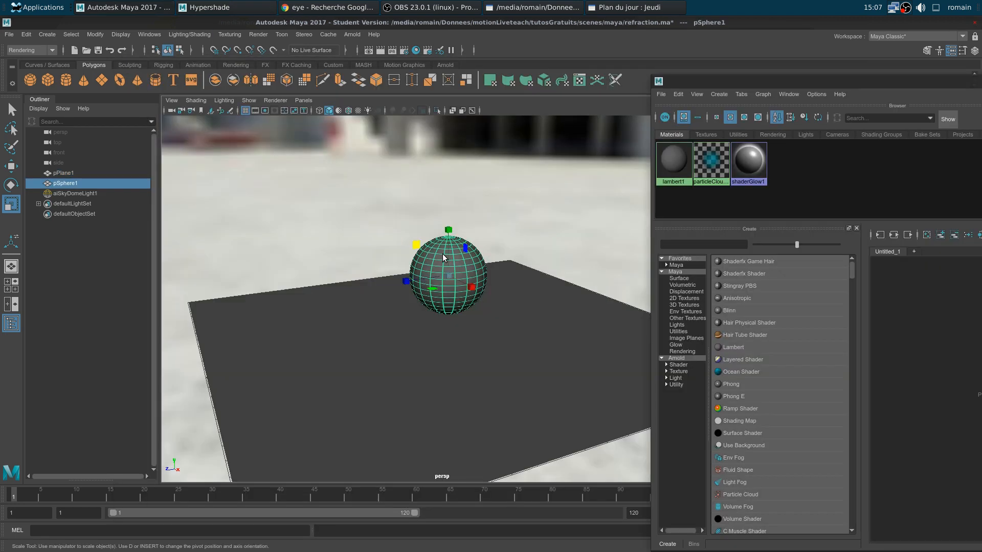
{"action": "right_click_drag", "start_coordinate": [443, 253], "coordinate": [442, 510]}
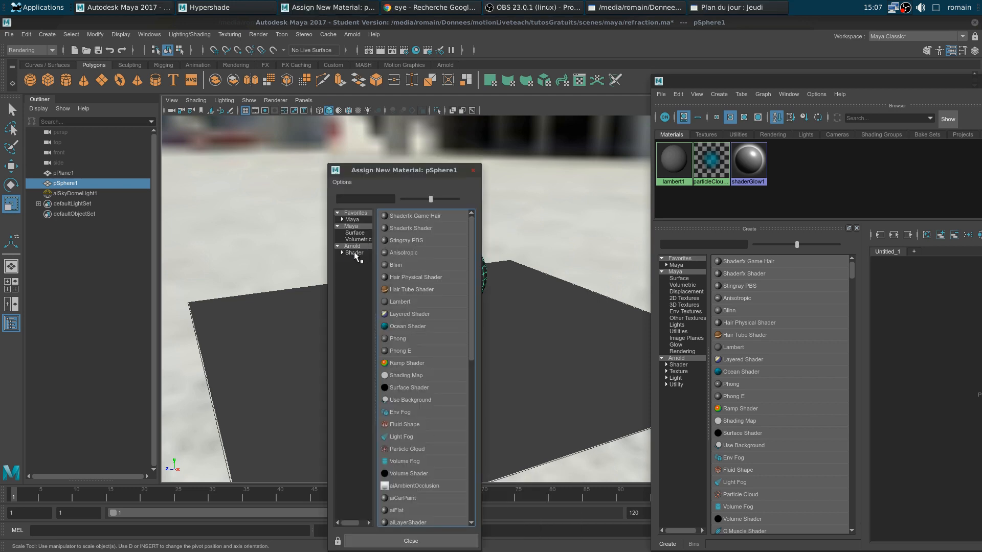
{"action": "left_click", "coordinate": [357, 253]}
{"action": "left_click", "coordinate": [410, 337]}
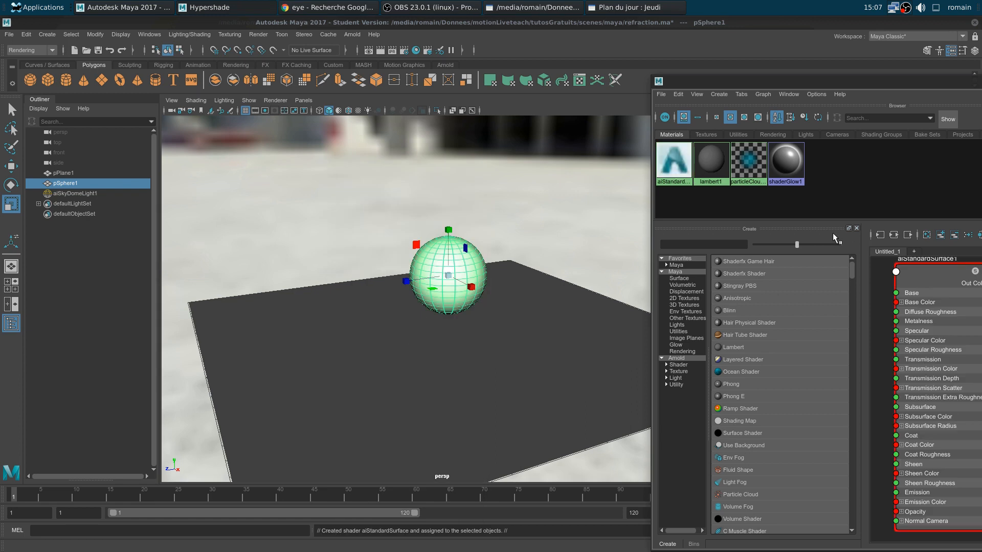
Arrange the Hypershade graph so aiStandardSurface1 sits beside its shading group node
{"action": "left_click_drag", "start_coordinate": [800, 82], "coordinate": [318, 60]}
{"action": "scroll", "coordinate": [563, 394], "scroll_direction": "down", "scroll_amount": 5}
{"action": "scroll", "coordinate": [501, 339], "scroll_direction": "up", "scroll_amount": 3}
{"action": "middle_click_drag", "start_coordinate": [564, 395], "coordinate": [581, 385], "text": "alt"}
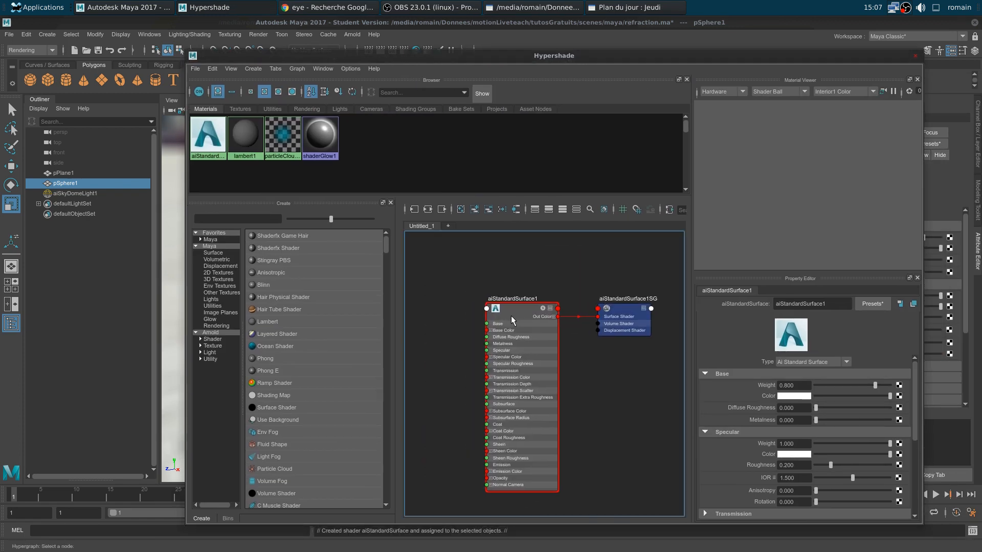
{"action": "left_click_drag", "start_coordinate": [510, 314], "coordinate": [515, 293]}
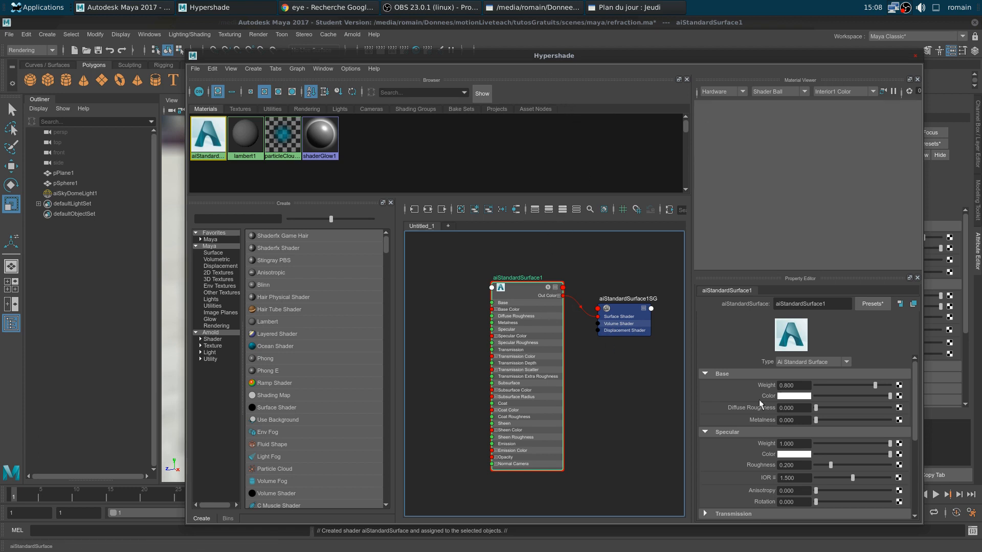
Raise aiStandardSurface1's Transmission Weight to 1.000, then move Hypershade aside
{"action": "scroll", "coordinate": [899, 460], "scroll_direction": "down", "scroll_amount": 5}
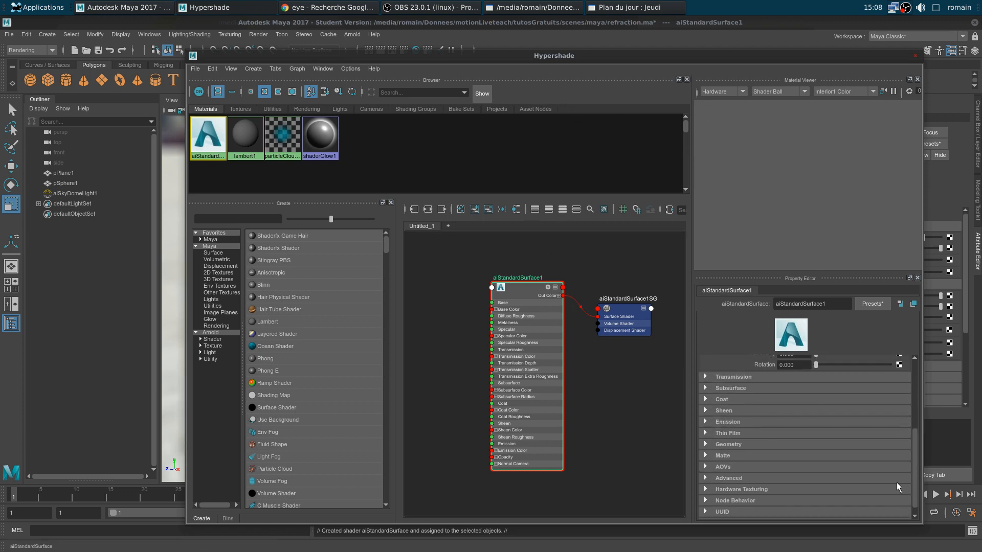
{"action": "left_click", "coordinate": [741, 378]}
{"action": "left_click_drag", "start_coordinate": [816, 389], "coordinate": [893, 390]}
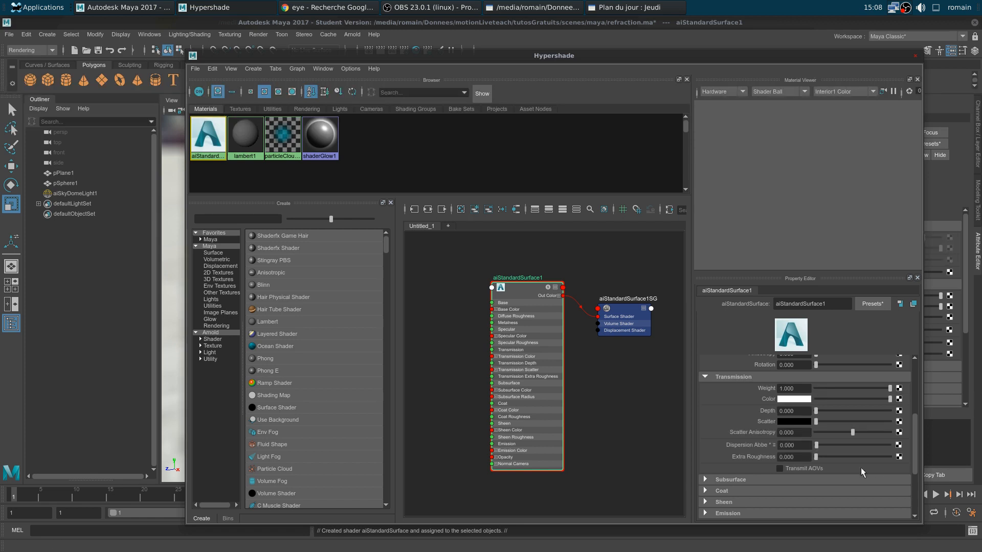
{"action": "left_click_drag", "start_coordinate": [469, 53], "coordinate": [981, 39]}
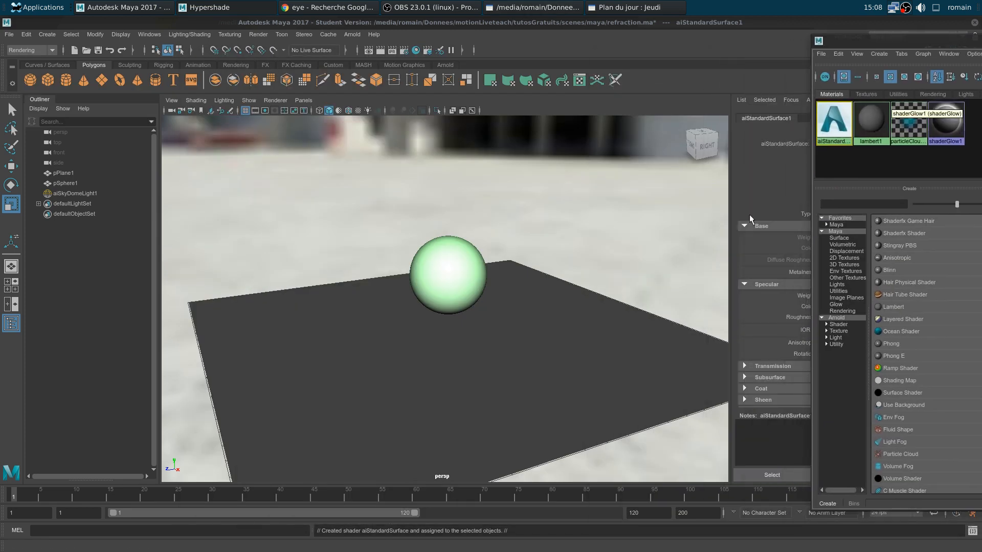
Start an Arnold render of the glass sphere and save the scene
{"action": "scroll", "coordinate": [489, 295], "scroll_direction": "up", "scroll_amount": 3}
{"action": "left_click_drag", "start_coordinate": [464, 293], "coordinate": [489, 290], "text": "alt"}
{"action": "left_click", "coordinate": [352, 34]}
{"action": "left_click", "coordinate": [368, 55]}
{"action": "key", "text": "ctrl+s"}
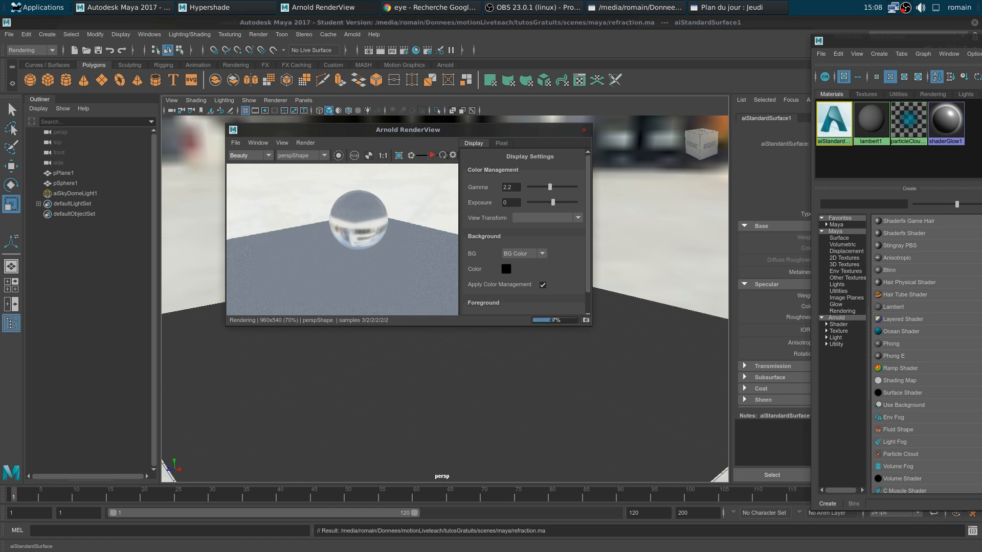
Scale pSphere1 up uniformly to about 3.7
{"action": "left_click_drag", "start_coordinate": [440, 351], "coordinate": [301, 357], "text": "alt"}
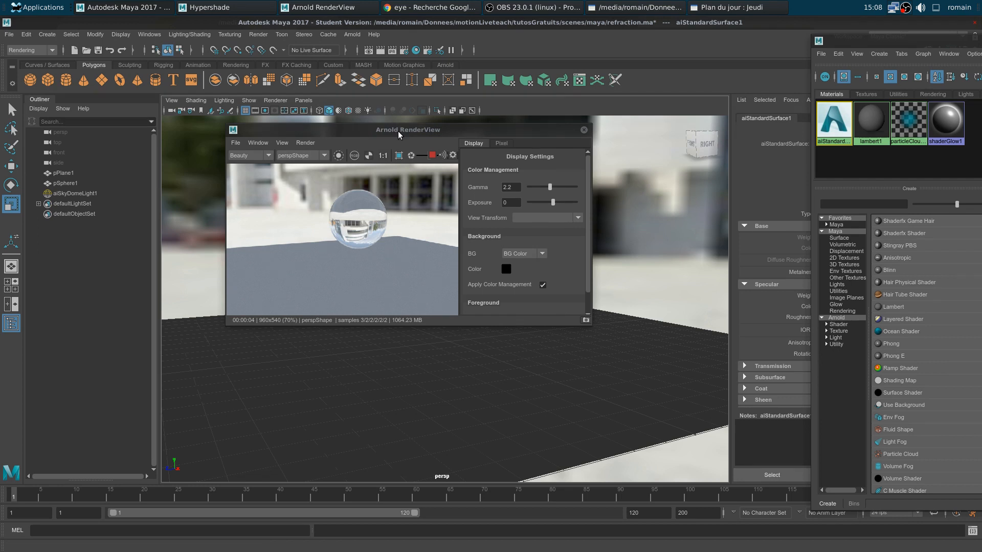
{"action": "left_click_drag", "start_coordinate": [404, 130], "coordinate": [739, 135]}
{"action": "left_click", "coordinate": [480, 271]}
{"action": "middle_click_drag", "start_coordinate": [485, 358], "coordinate": [571, 391]}
{"action": "left_click_drag", "start_coordinate": [571, 391], "coordinate": [471, 391], "text": "alt"}
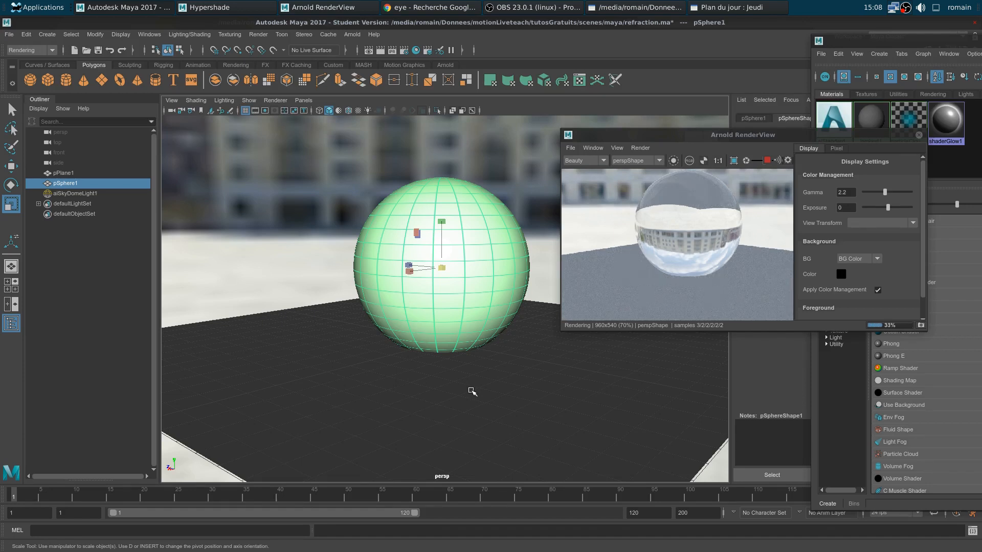
Move the sphere up along Y to about 3.78 and stop the Arnold preview render
{"action": "left_click_drag", "start_coordinate": [434, 377], "coordinate": [409, 343], "text": "alt"}
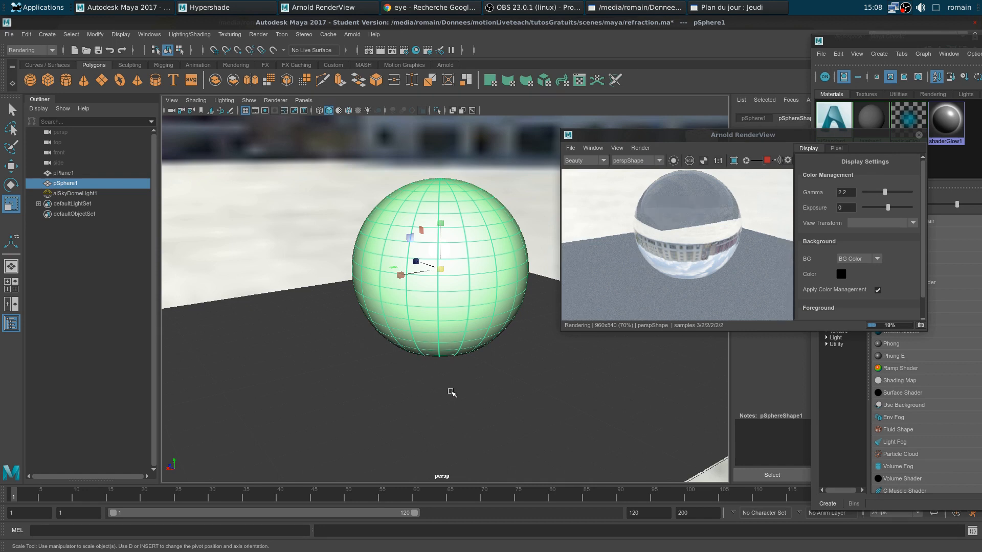
{"action": "left_click_drag", "start_coordinate": [450, 391], "coordinate": [449, 340], "text": "alt"}
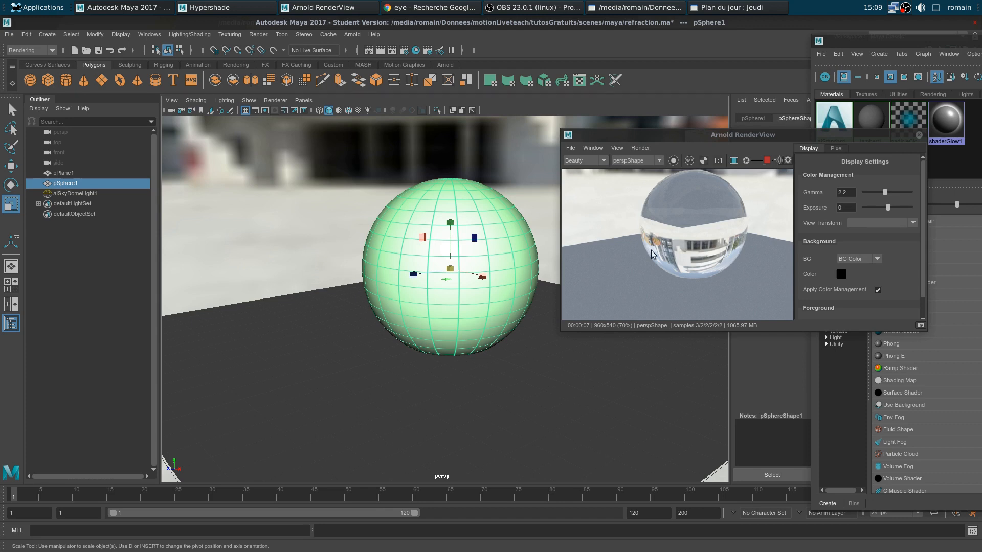
{"action": "left_click_drag", "start_coordinate": [425, 361], "coordinate": [409, 345], "text": "alt"}
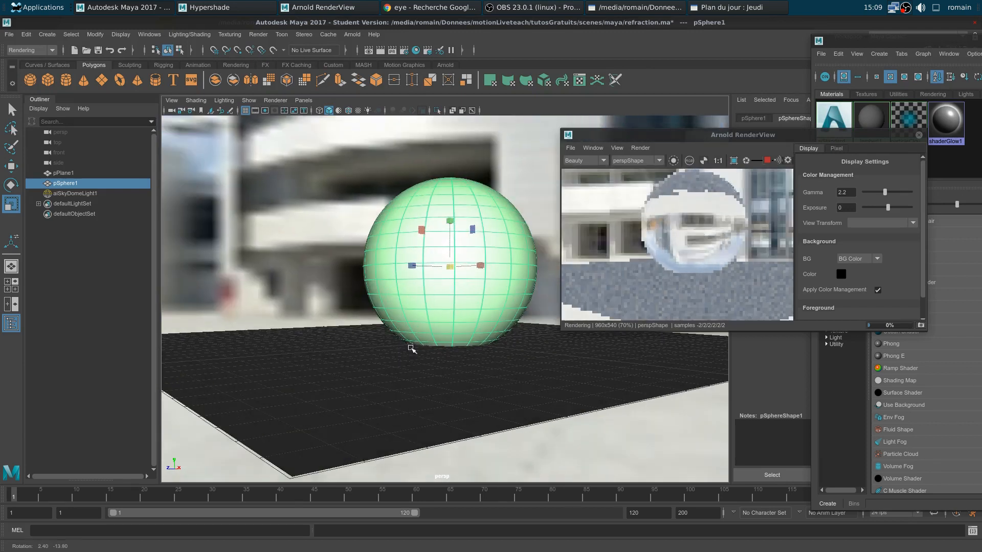
{"action": "key", "text": "w"}
{"action": "mouse_move", "coordinate": [451, 219]}
{"action": "left_mouse_down"}
{"action": "mouse_move", "coordinate": [455, 195]}
{"action": "mouse_move", "coordinate": [463, 216]}
{"action": "left_mouse_up"}
{"action": "left_click", "coordinate": [766, 161]}
{"action": "left_click_drag", "start_coordinate": [662, 137], "coordinate": [724, 139]}
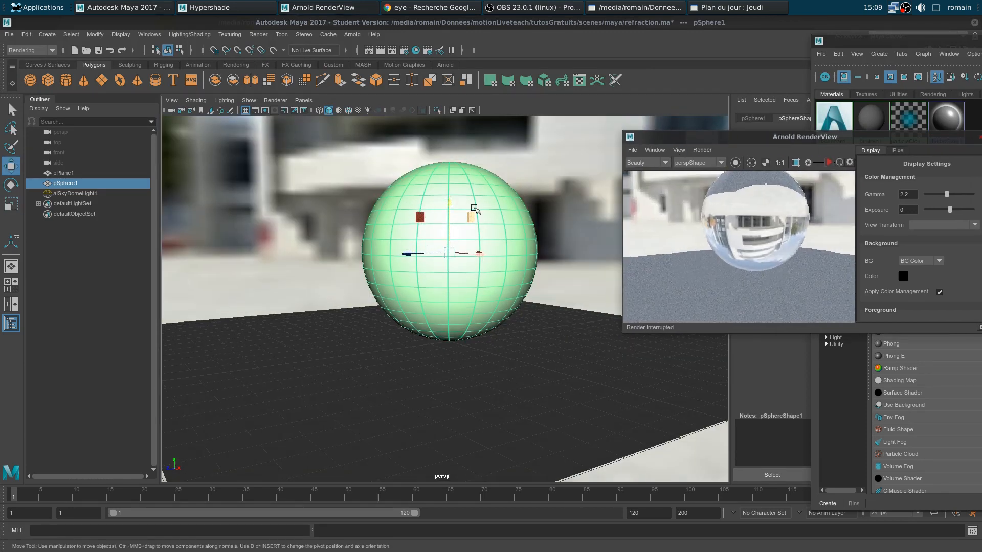
Select all the sphere's faces and extrude them into a thick shell
{"action": "left_click", "coordinate": [541, 199]}
{"action": "left_click", "coordinate": [522, 213]}
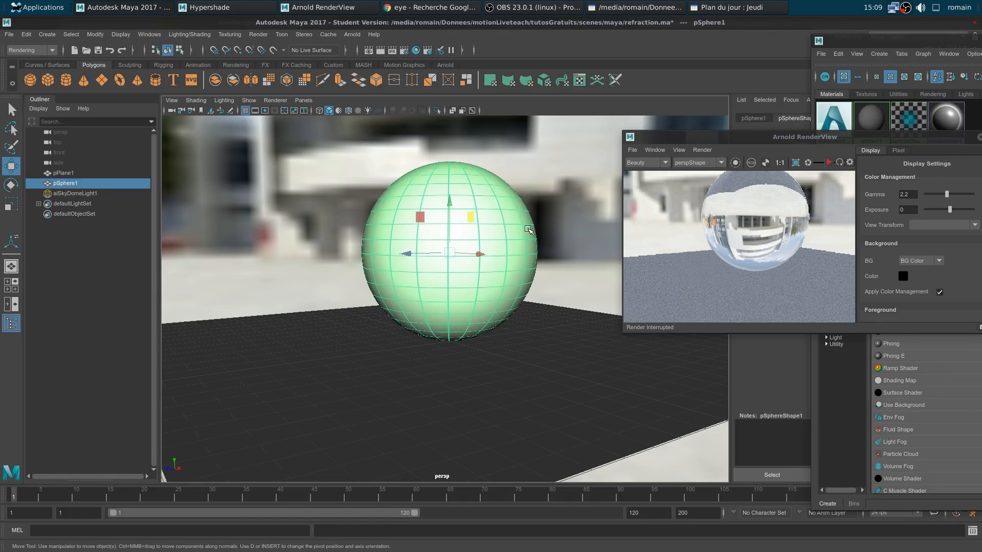
{"action": "right_click_drag", "start_coordinate": [524, 228], "coordinate": [526, 264]}
{"action": "scroll", "coordinate": [530, 278], "scroll_direction": "up", "scroll_amount": 2}
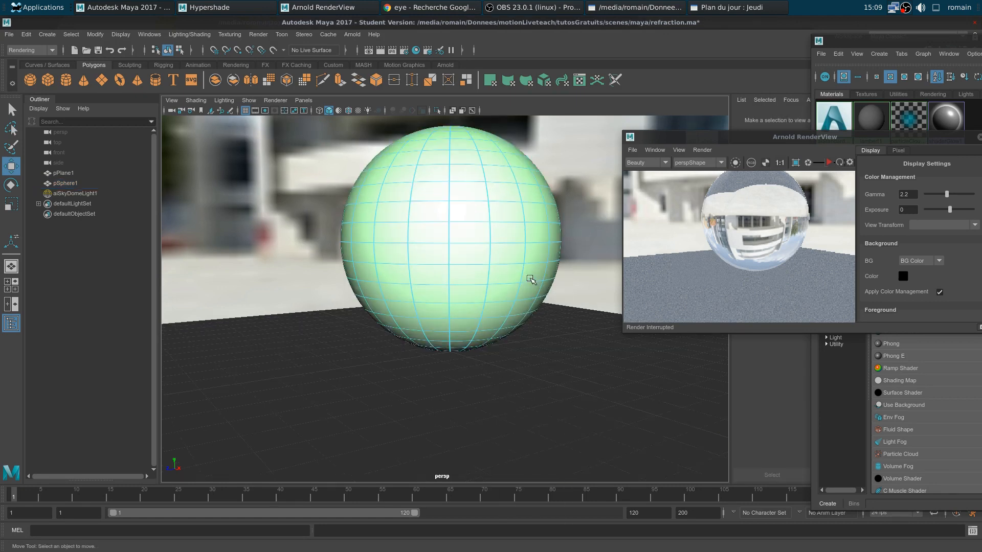
{"action": "key", "text": "f"}
{"action": "left_click_drag", "start_coordinate": [530, 242], "coordinate": [404, 335]}
{"action": "key", "text": "f"}
{"action": "left_click", "coordinate": [597, 309]}
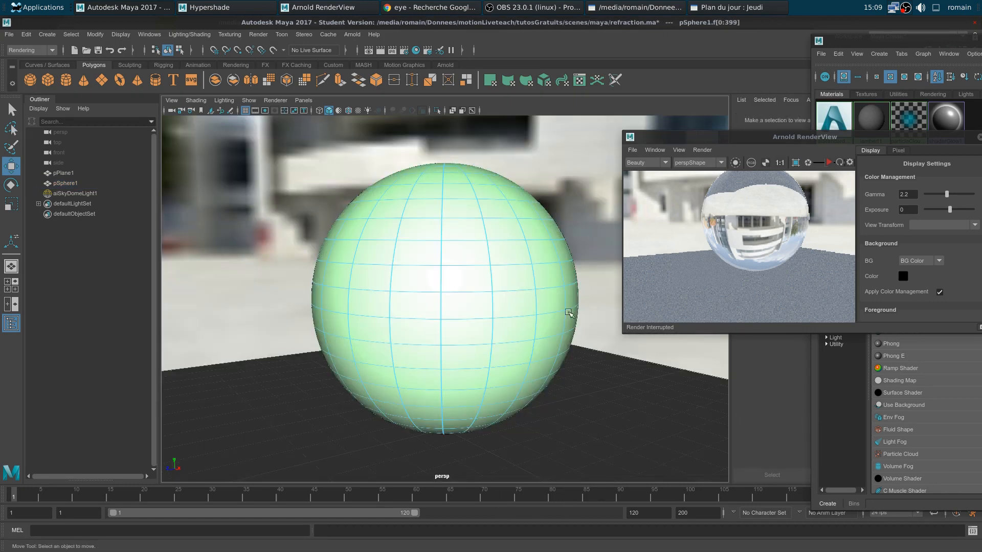
{"action": "double_click", "coordinate": [553, 304]}
{"action": "key", "text": "ctrl+e"}
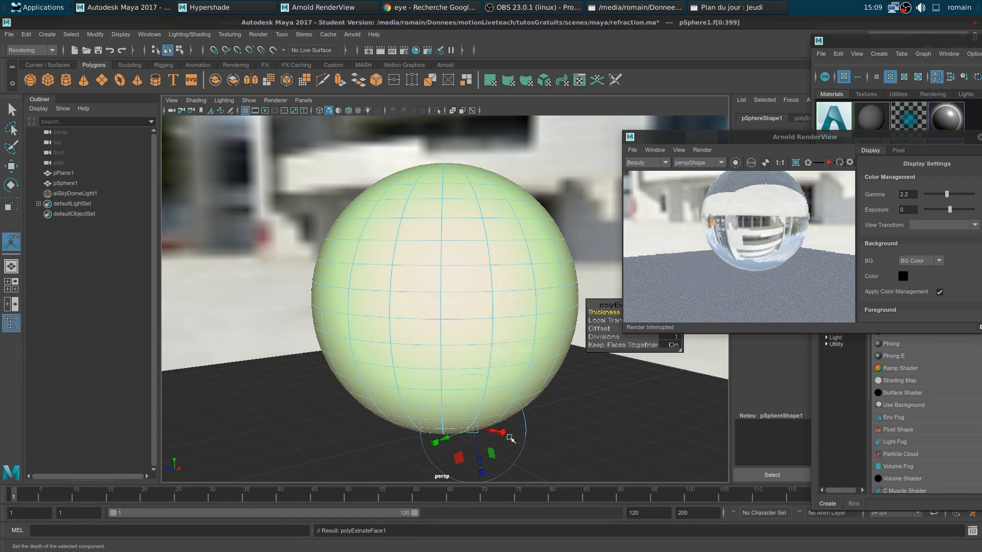
{"action": "left_click_drag", "start_coordinate": [479, 462], "coordinate": [482, 475]}
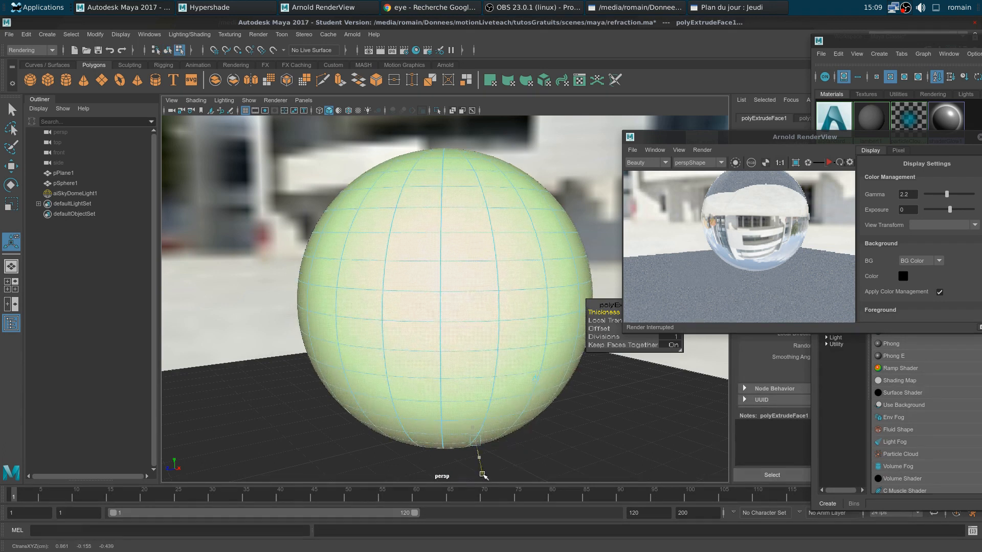
Return to object selection, reframe the sphere and restart the Arnold render
{"action": "key", "text": "q"}
{"action": "key", "text": "F8"}
{"action": "scroll", "coordinate": [455, 329], "scroll_direction": "up", "scroll_amount": 5}
{"action": "scroll", "coordinate": [459, 333], "scroll_direction": "down", "scroll_amount": 2}
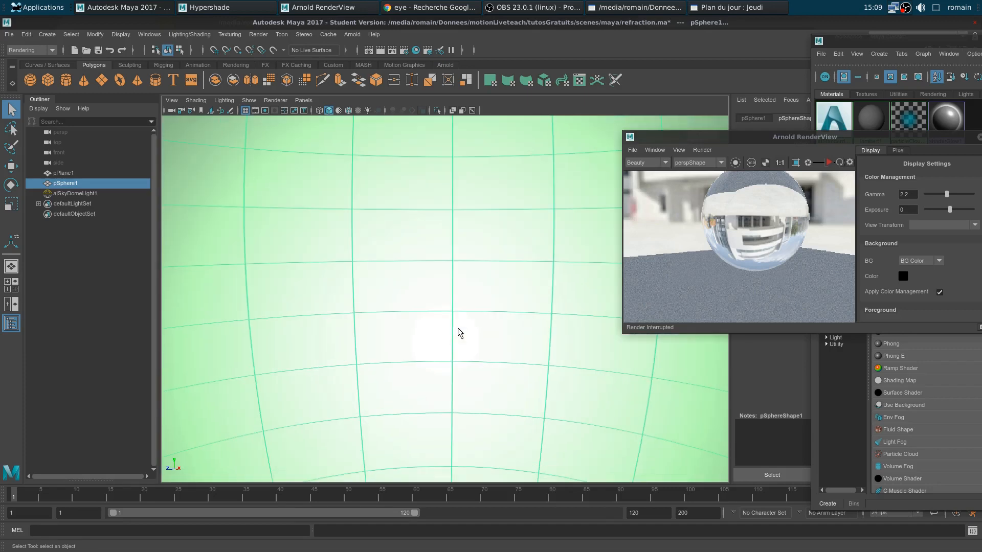
{"action": "mouse_move", "coordinate": [466, 334]}
{"action": "left_mouse_down", "text": "alt"}
{"action": "mouse_move", "coordinate": [432, 379]}
{"action": "mouse_move", "coordinate": [375, 407]}
{"action": "mouse_move", "coordinate": [315, 315]}
{"action": "mouse_move", "coordinate": [471, 351]}
{"action": "left_mouse_up", "text": "alt"}
{"action": "scroll", "coordinate": [469, 345], "scroll_direction": "down", "scroll_amount": 4}
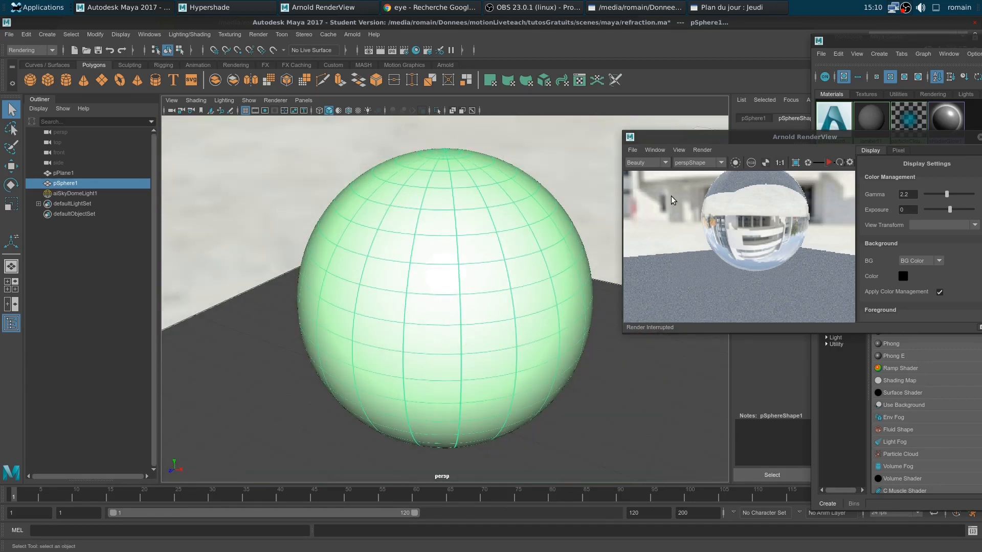
{"action": "left_click", "coordinate": [828, 162]}
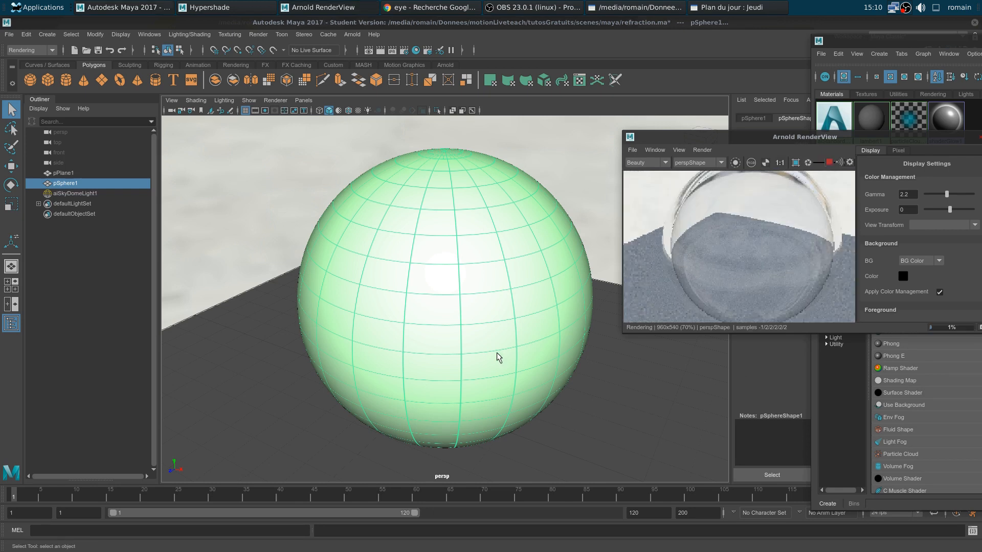
Orbit the camera down and around the sphere toward the horizon
{"action": "middle_click_drag", "start_coordinate": [496, 353], "coordinate": [488, 372], "text": "alt"}
{"action": "scroll", "coordinate": [491, 376], "scroll_direction": "down", "scroll_amount": 5}
{"action": "left_click_drag", "start_coordinate": [501, 395], "coordinate": [502, 371], "text": "alt"}
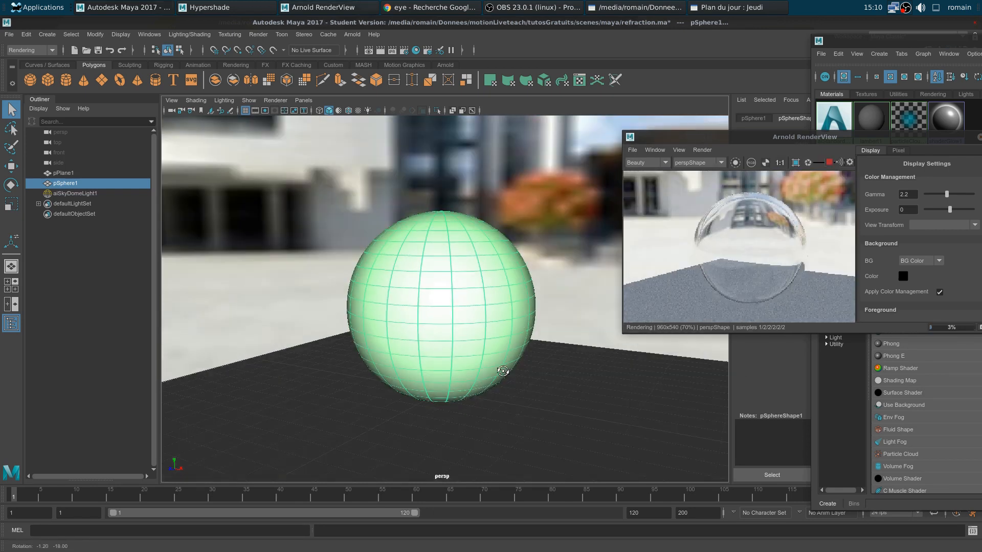
{"action": "scroll", "coordinate": [501, 368], "scroll_direction": "up", "scroll_amount": 3}
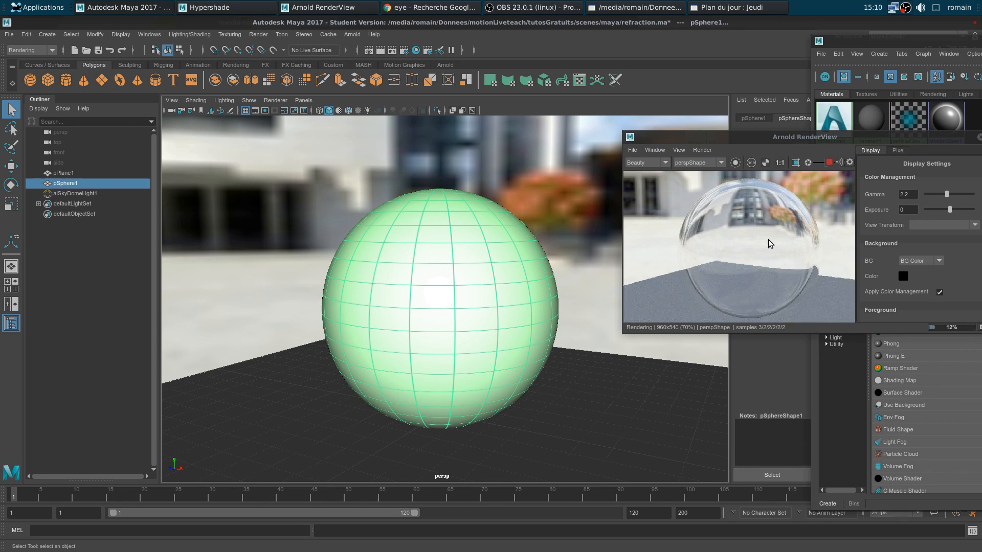
{"action": "left_click_drag", "start_coordinate": [478, 430], "coordinate": [412, 423], "text": "alt"}
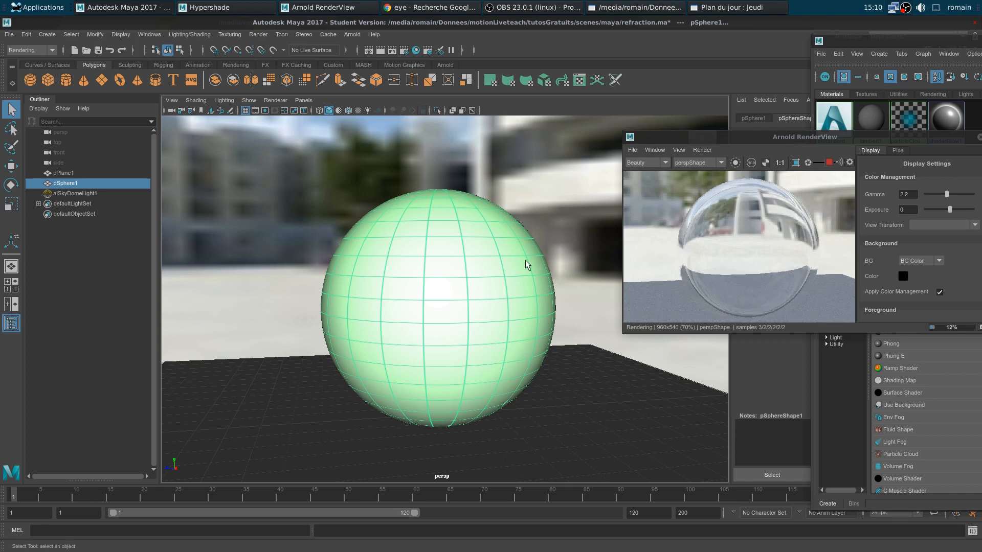
Scale all the sphere's faces uniformly, ending with a smaller sphere
{"action": "right_click_drag", "start_coordinate": [522, 269], "coordinate": [515, 267]}
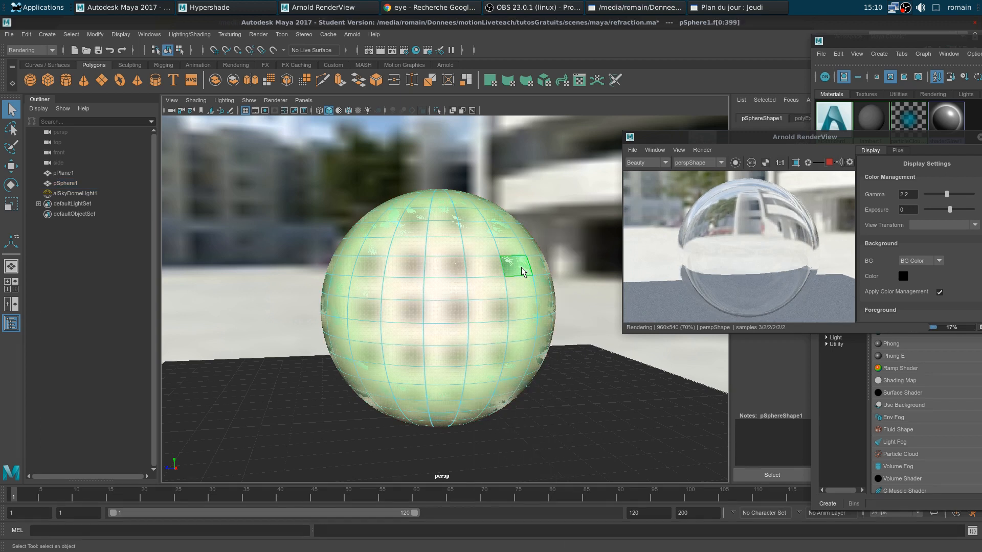
{"action": "key", "text": "r"}
{"action": "middle_click_drag", "start_coordinate": [631, 401], "coordinate": [629, 399], "text": "shift"}
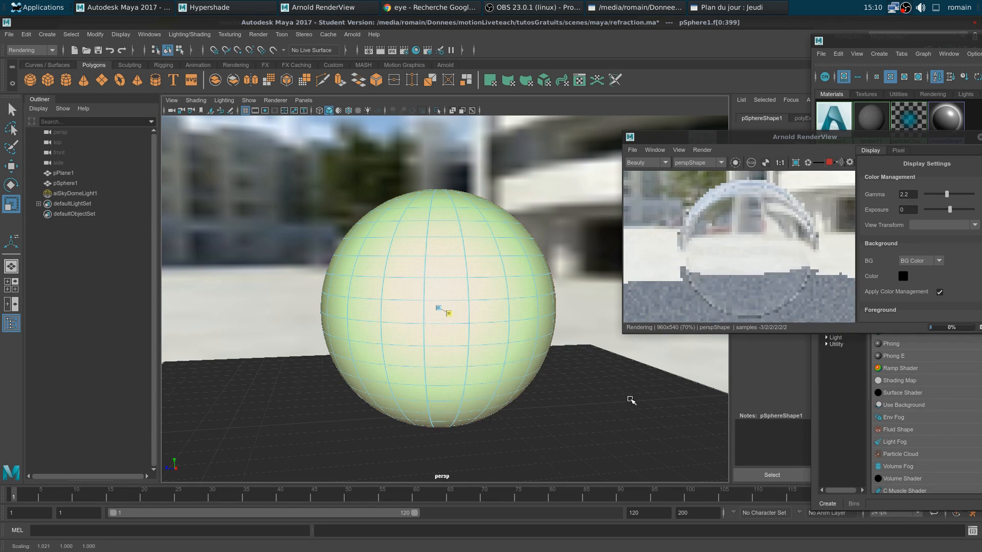
{"action": "left_click_drag", "start_coordinate": [565, 399], "coordinate": [530, 413], "text": "alt"}
{"action": "left_click", "coordinate": [438, 308]}
{"action": "middle_click_drag", "start_coordinate": [660, 431], "coordinate": [643, 424]}
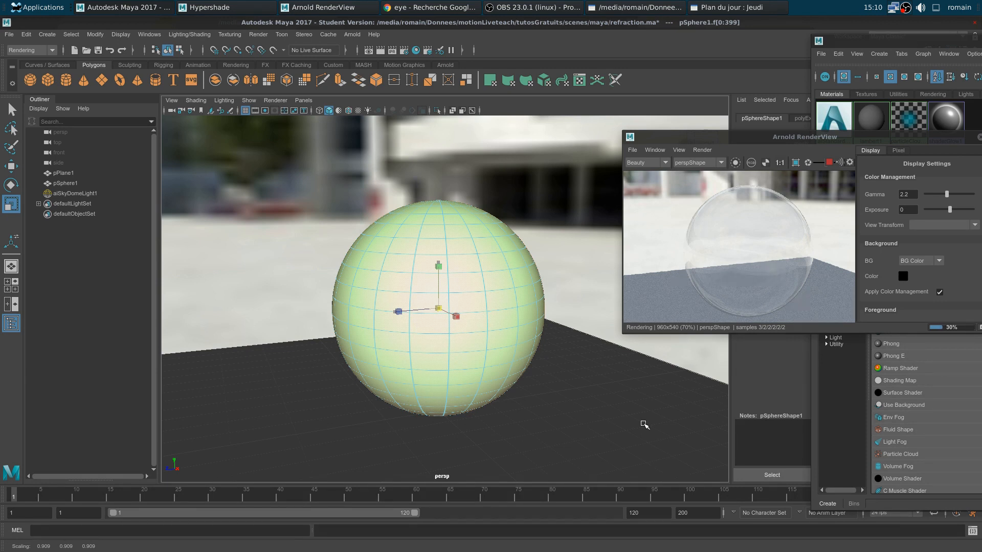
{"action": "middle_click_drag", "start_coordinate": [646, 425], "coordinate": [714, 461]}
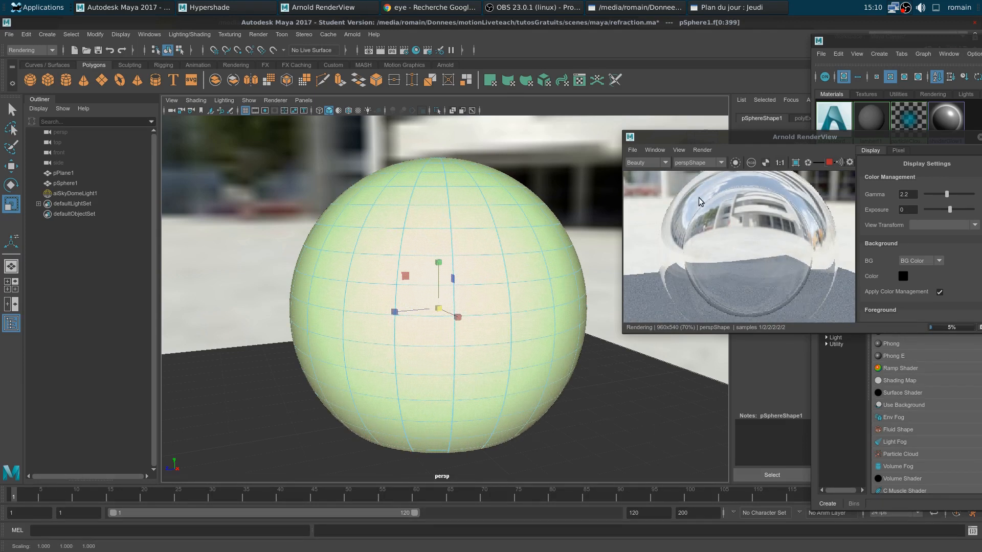
{"action": "mouse_move", "coordinate": [585, 436]}
{"action": "left_mouse_down", "text": "alt"}
{"action": "mouse_move", "coordinate": [559, 431]}
{"action": "mouse_move", "coordinate": [595, 445]}
{"action": "left_mouse_up", "text": "alt"}
{"action": "middle_click_drag", "start_coordinate": [594, 446], "coordinate": [531, 409]}
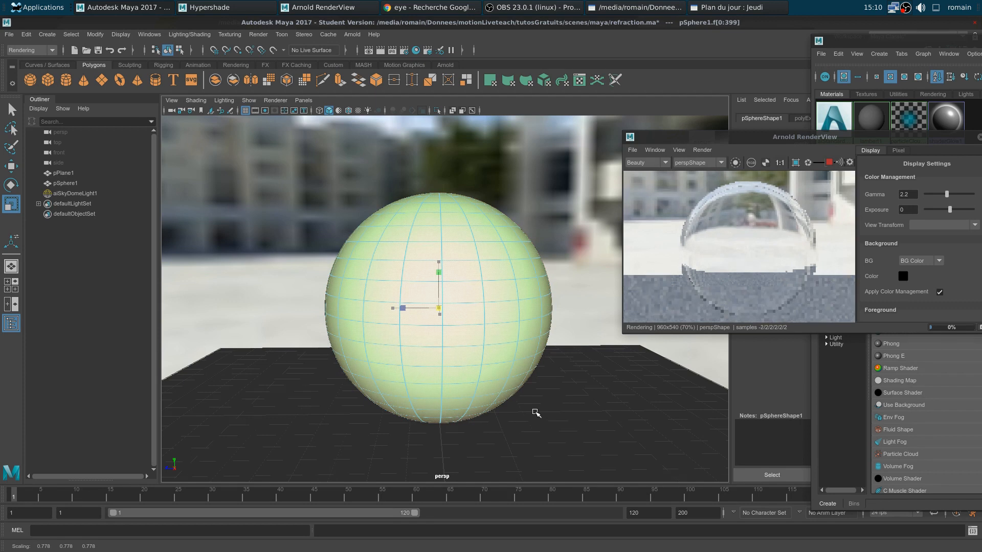
{"action": "left_click_drag", "start_coordinate": [557, 421], "coordinate": [578, 419], "text": "alt"}
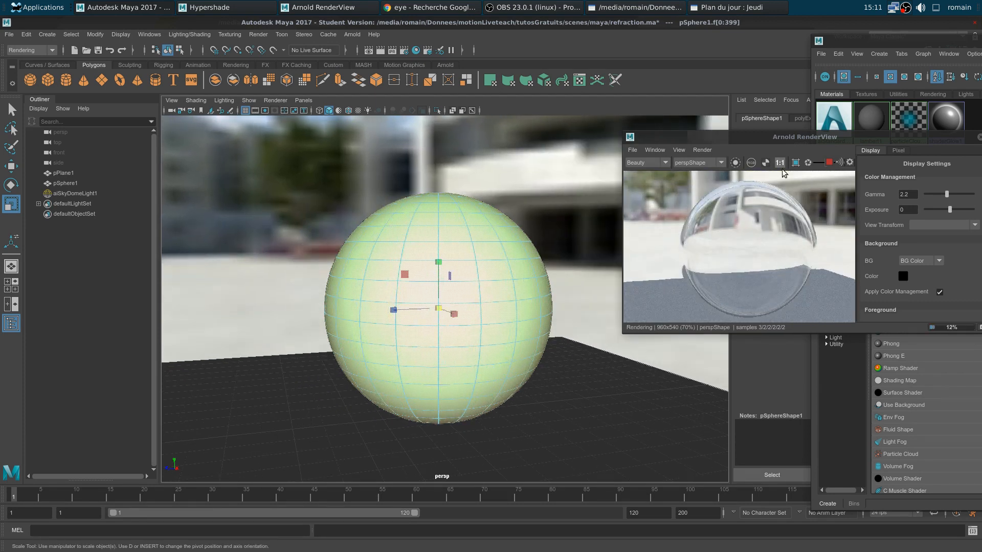
Arrange Hypershade beside Arnold RenderView so both are visible
{"action": "left_click_drag", "start_coordinate": [825, 137], "coordinate": [329, 117]}
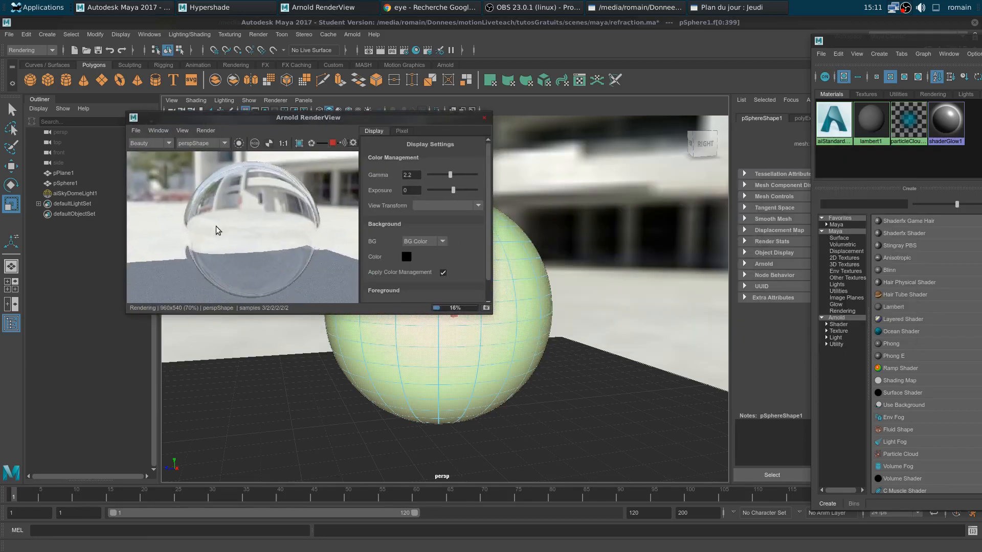
{"action": "left_click_drag", "start_coordinate": [981, 40], "coordinate": [633, 53]}
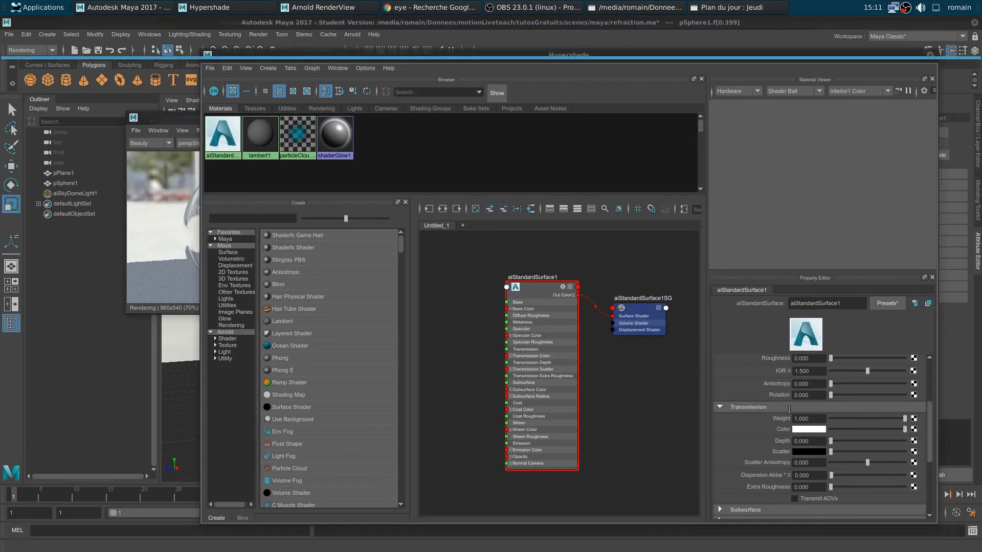
{"action": "left_click", "coordinate": [153, 118]}
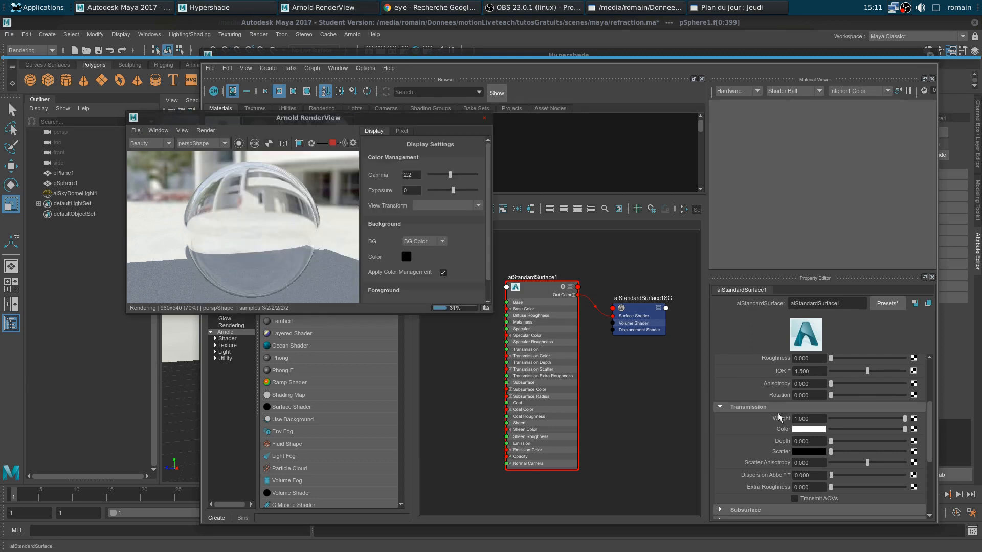
{"action": "left_click", "coordinate": [750, 450]}
{"action": "scroll", "coordinate": [836, 415], "scroll_direction": "up", "scroll_amount": 2}
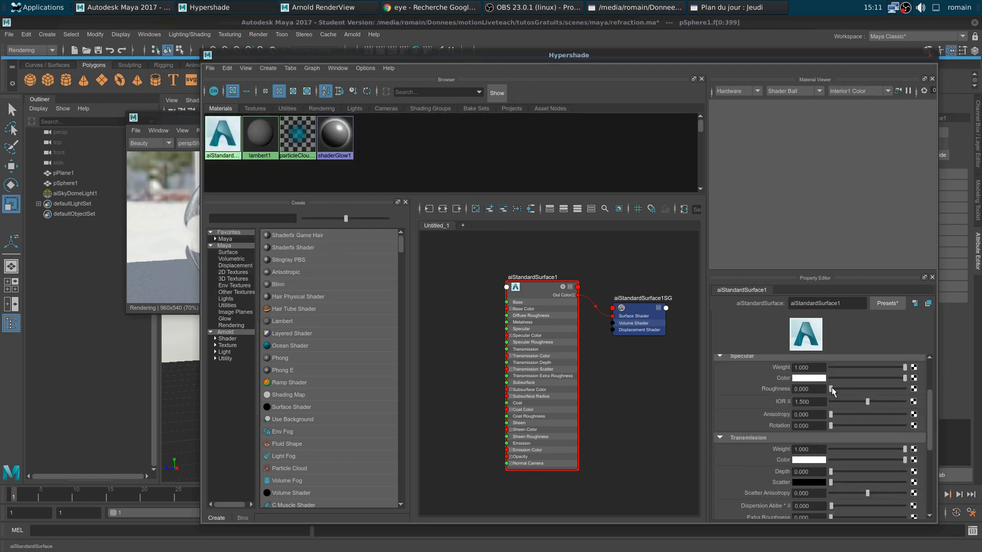
{"action": "left_click_drag", "start_coordinate": [202, 145], "coordinate": [415, 190]}
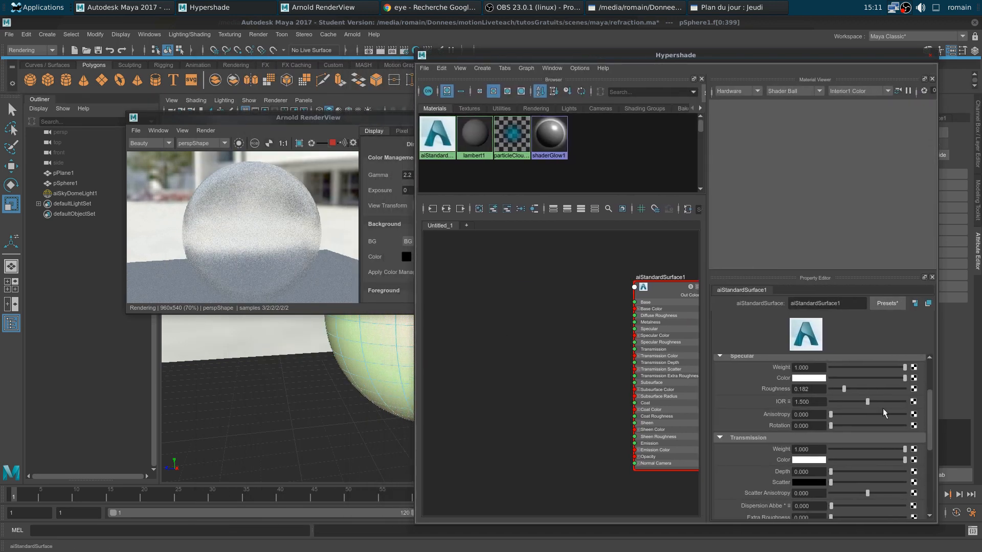
Set the glass material's Specular Roughness to 0 and view the render from a new angle
{"action": "left_click_drag", "start_coordinate": [844, 392], "coordinate": [842, 391]}
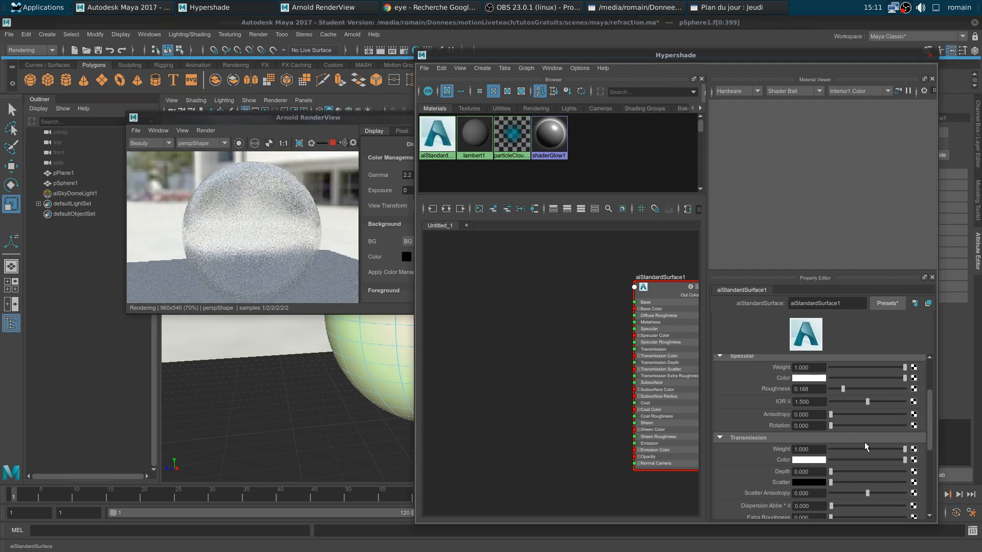
{"action": "left_click_drag", "start_coordinate": [823, 390], "coordinate": [747, 392]}
{"action": "type", "text": "0"}
{"action": "key", "text": "Return"}
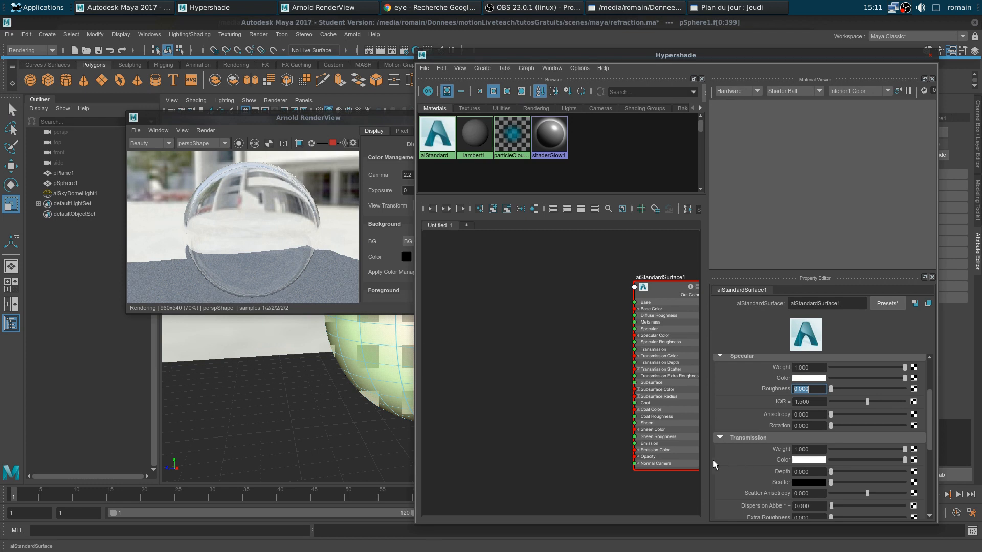
{"action": "scroll", "coordinate": [726, 463], "scroll_direction": "down", "scroll_amount": 3}
{"action": "mouse_move", "coordinate": [831, 456]}
{"action": "left_mouse_down"}
{"action": "mouse_move", "coordinate": [848, 454]}
{"action": "mouse_move", "coordinate": [829, 456]}
{"action": "left_mouse_up"}
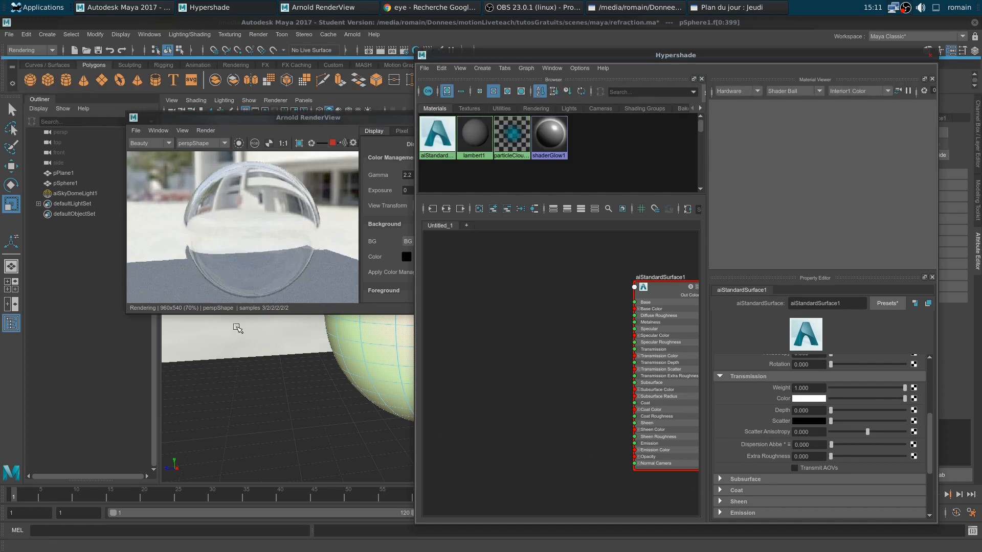
{"action": "left_click_drag", "start_coordinate": [270, 376], "coordinate": [338, 402], "text": "alt"}
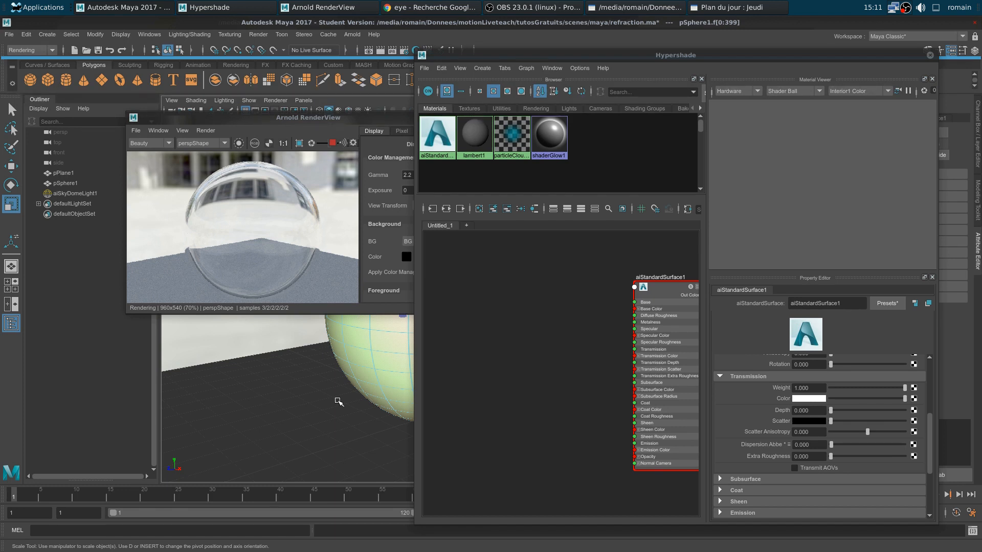
Raise Arnold RenderView above Hypershade to show the final clear glass render
{"action": "left_click", "coordinate": [358, 310]}
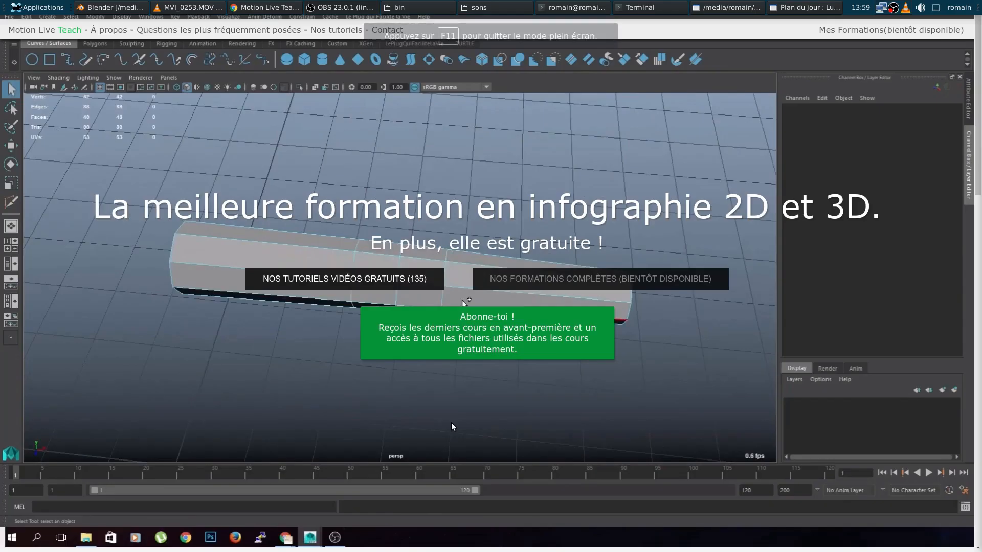
Open the Abonne-toi signup form and enter a first name and an e-mail address
{"action": "left_click", "coordinate": [469, 338]}
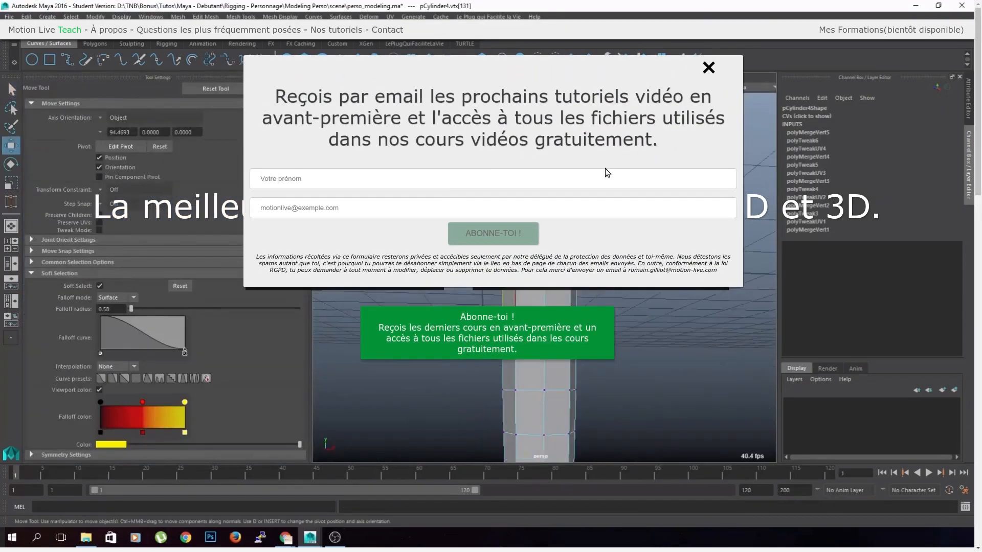
{"action": "left_click", "coordinate": [494, 179]}
{"action": "type", "text": "Romain"}
{"action": "key", "text": "Tab"}
{"action": "key", "text": "Down"}
{"action": "key", "text": "Return"}
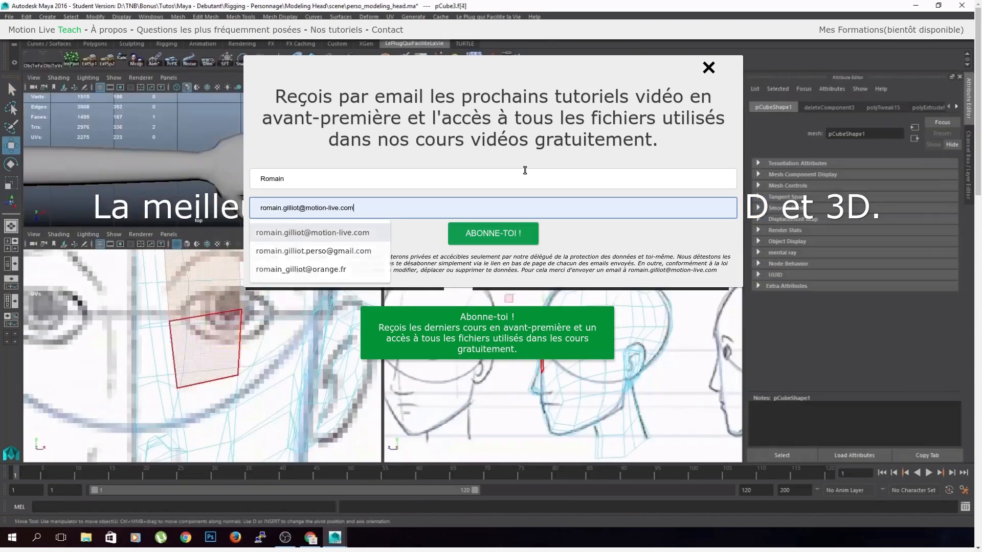